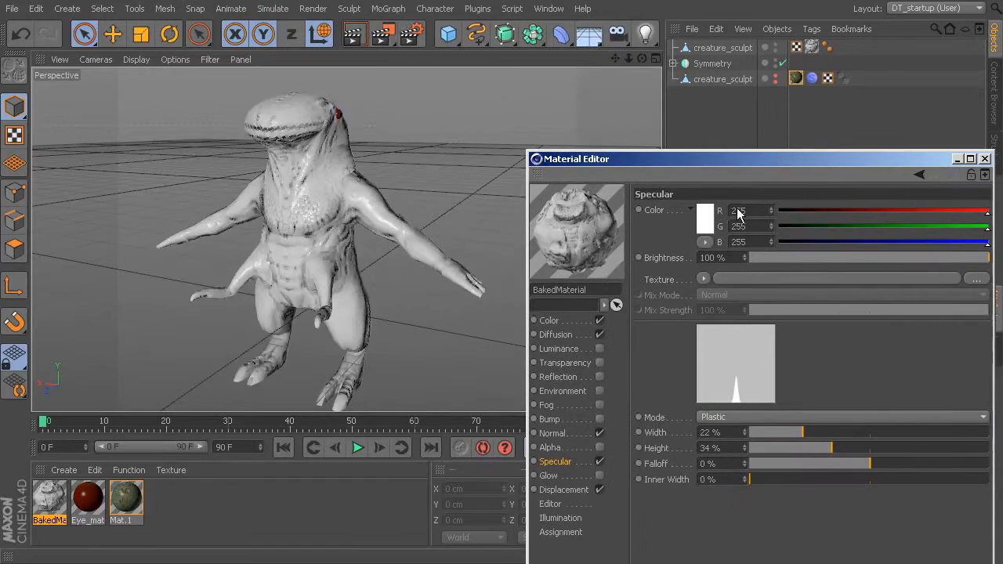
# Render the creature in the viewport and examine the Displacement channel settings of BakedMaterial
pyautogui.click(312, 9)
pyautogui.click(333, 31)
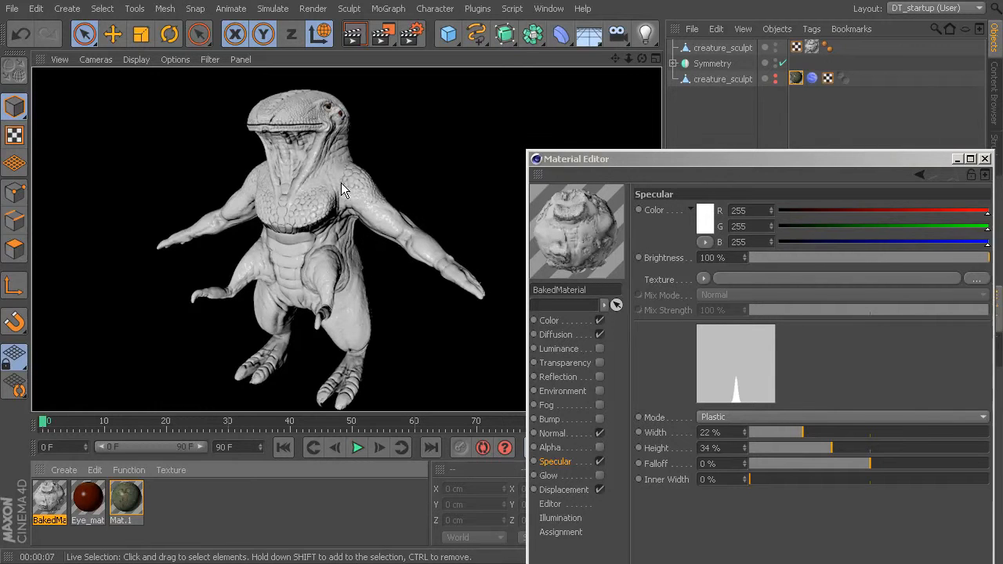
pyautogui.moveTo(627, 159); pyautogui.dragTo(569, 103)
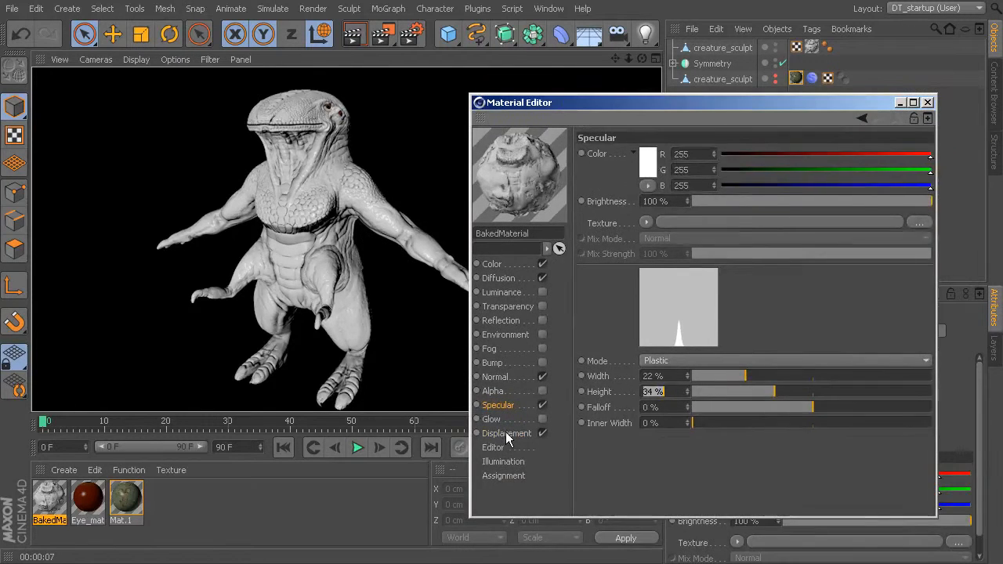
pyautogui.click(506, 432)
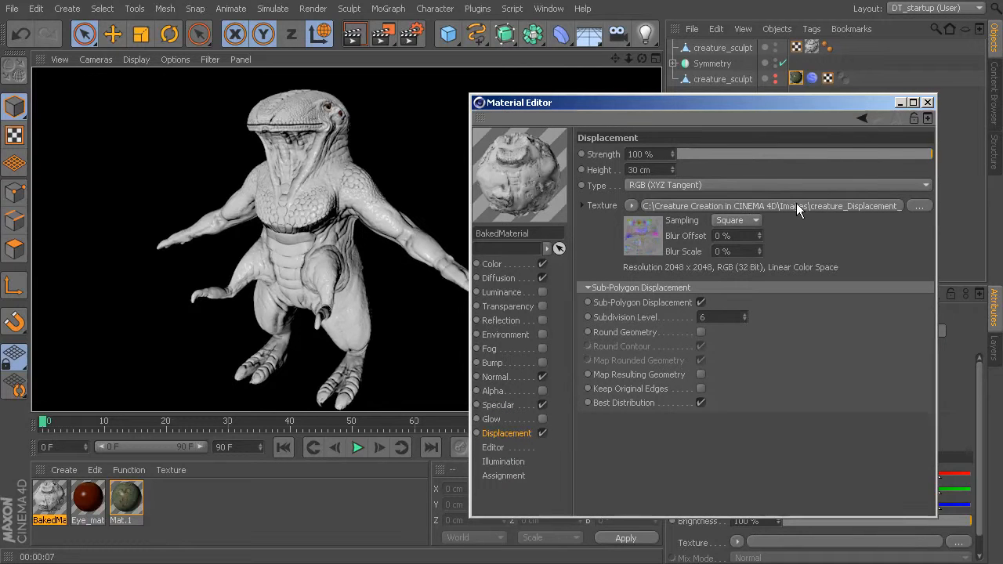
pyautogui.moveTo(772, 104); pyautogui.dragTo(726, 108)
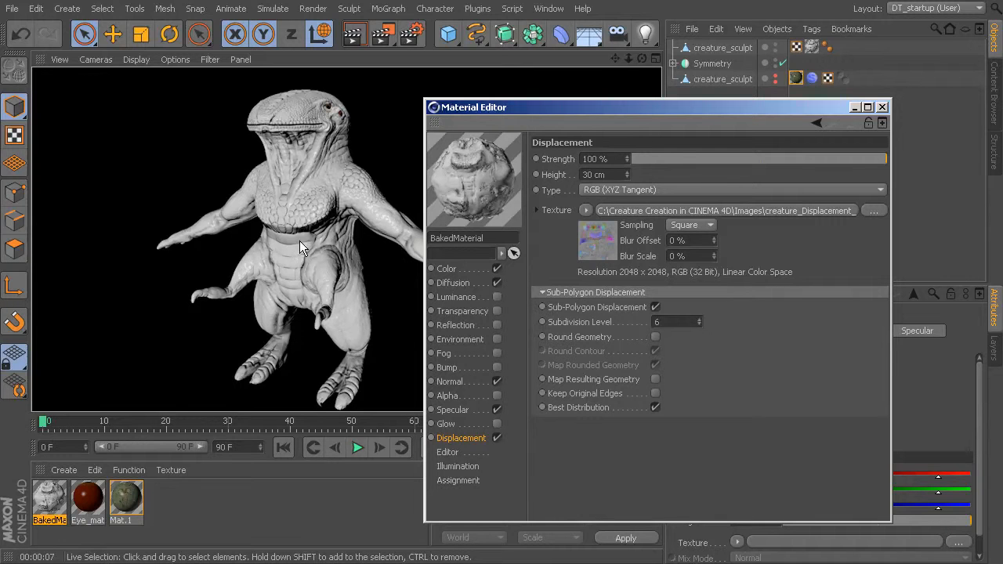
# Load Mat.1_Color.tif as the texture of BakedMaterial's Color channel
pyautogui.click(445, 270)
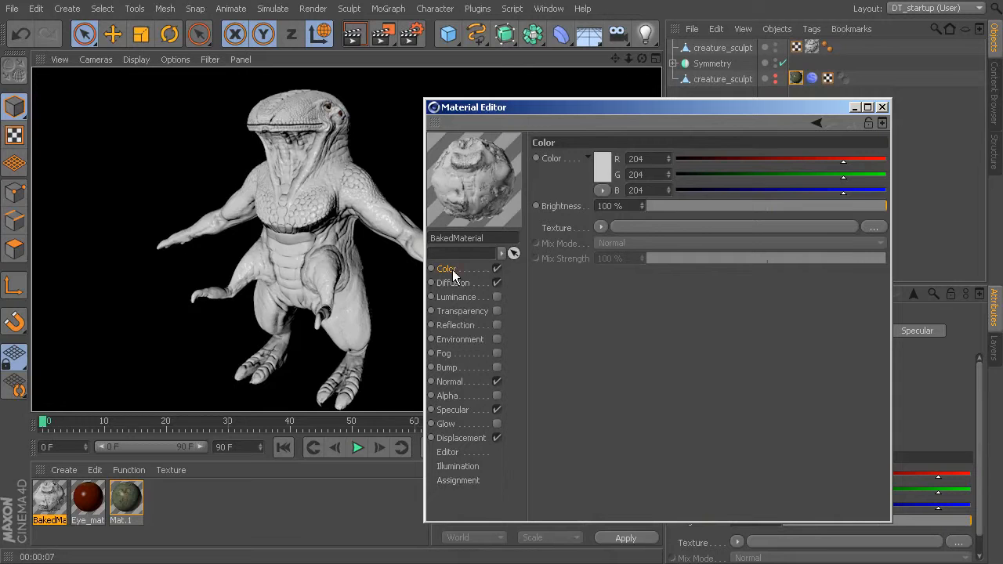
pyautogui.click(600, 226)
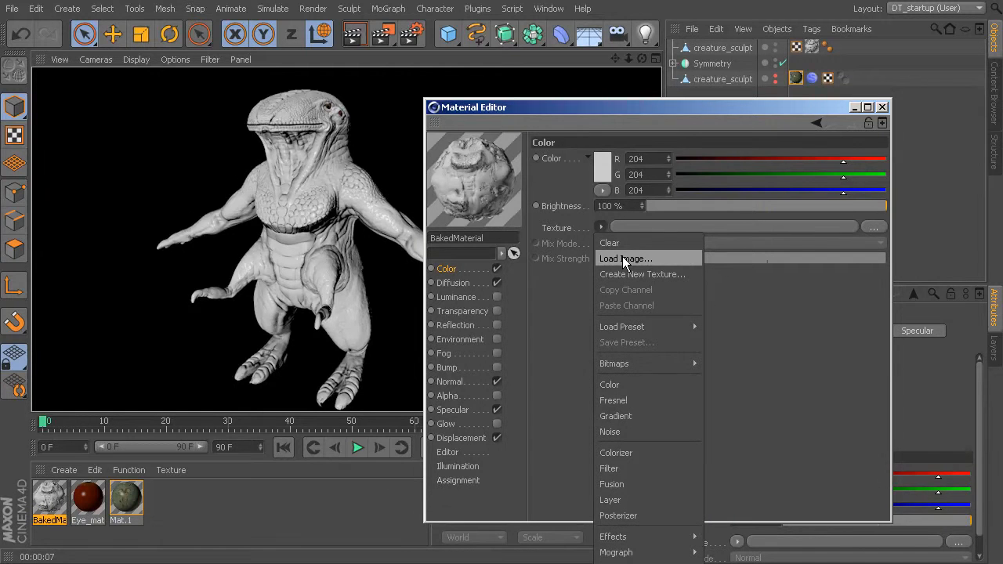
pyautogui.click(625, 259)
pyautogui.moveTo(594, 118); pyautogui.dragTo(568, 75)
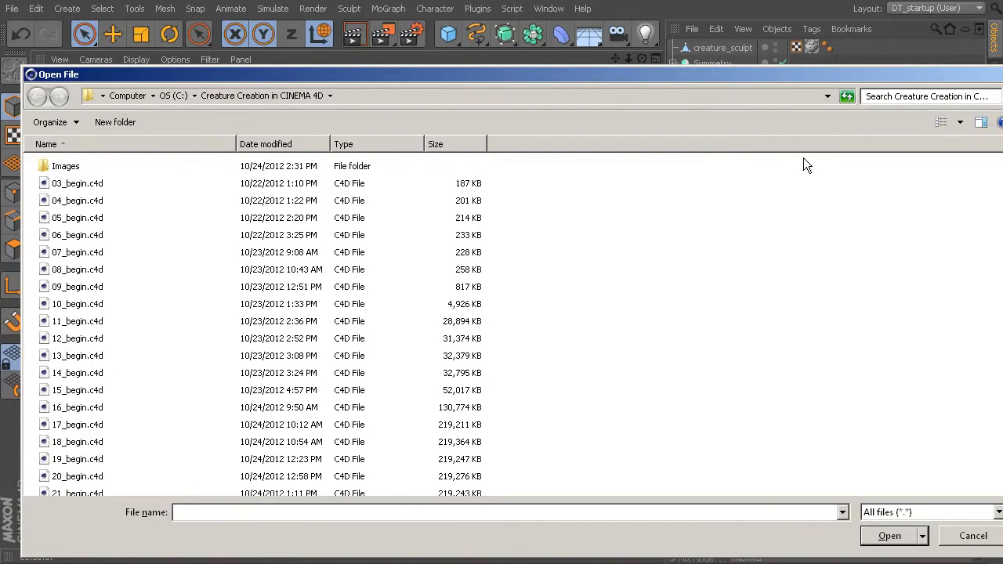
pyautogui.moveTo(1002, 235); pyautogui.dragTo(1002, 337)
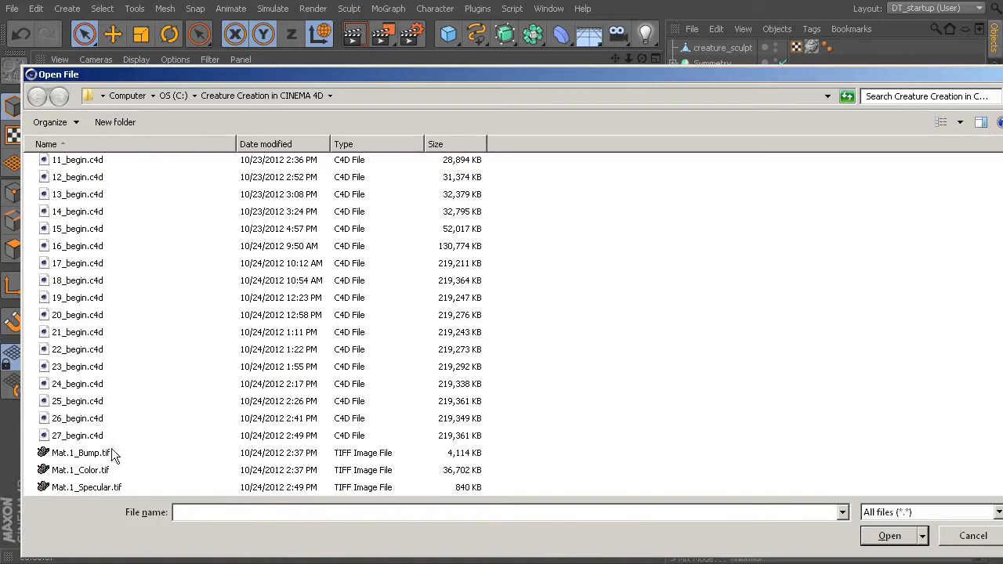
pyautogui.click(80, 470)
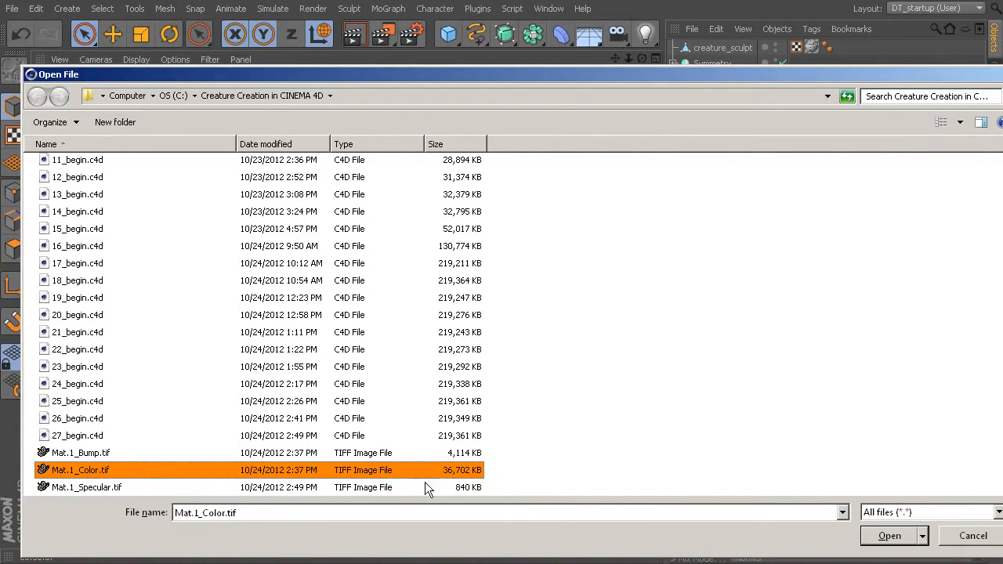
pyautogui.click(890, 536)
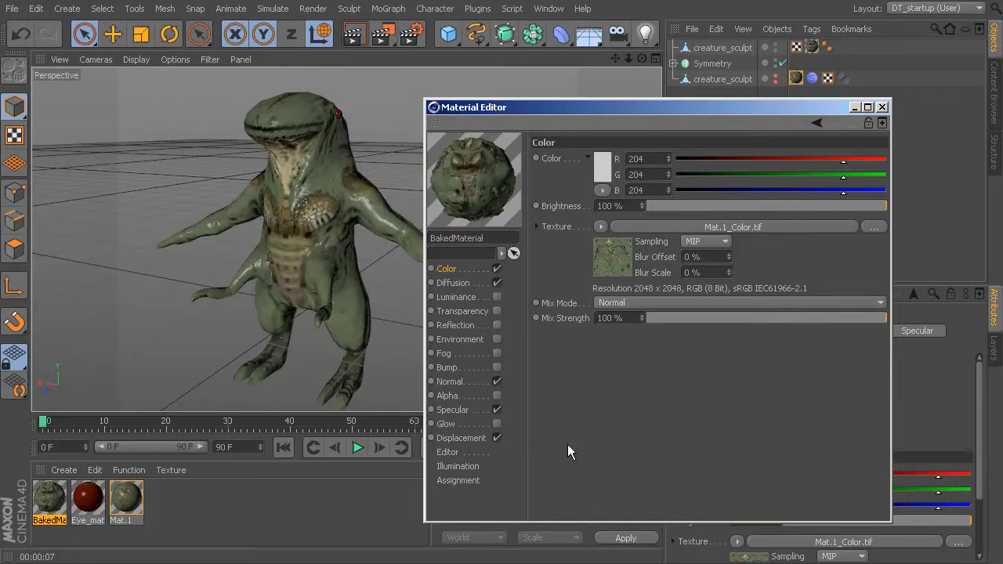
# Set BakedMaterial's texture preview size to 2048x2048 (16 MB) and inspect the creature more closely
pyautogui.click(448, 453)
pyautogui.click(663, 171)
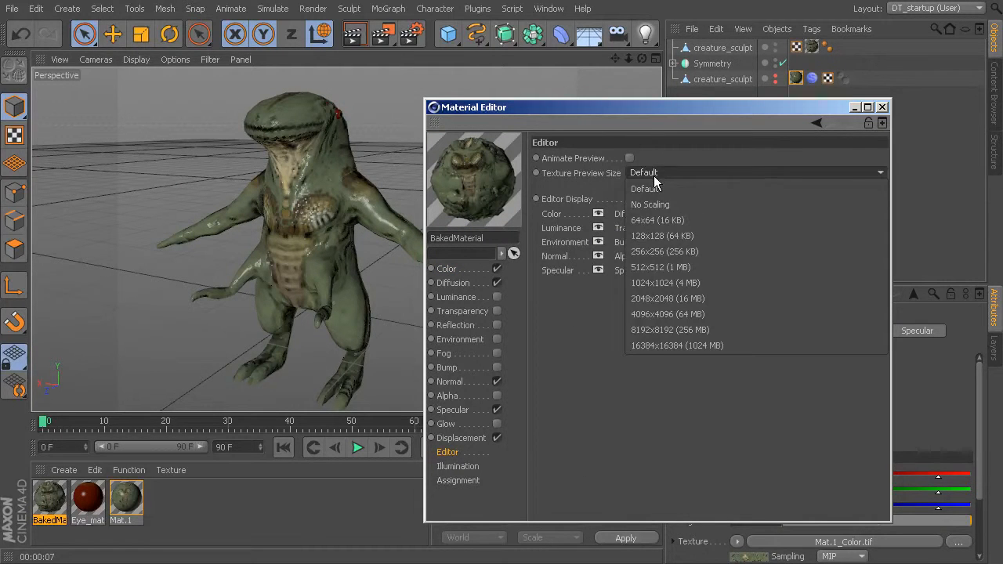
pyautogui.click(687, 294)
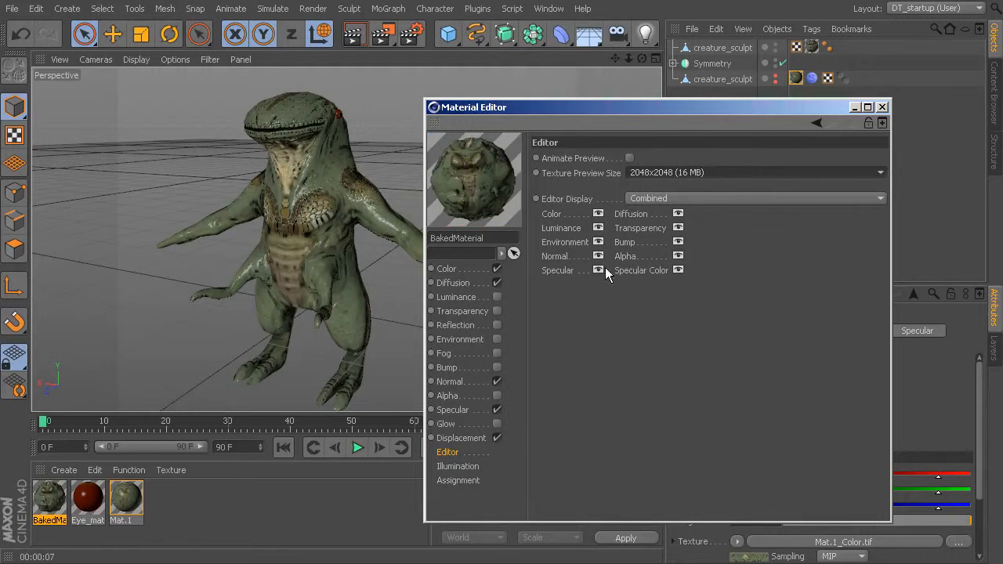
pyautogui.keyDown('alt'); pyautogui.moveTo(348, 231); pyautogui.dragTo(342, 208, button='right'); pyautogui.keyUp('alt')
pyautogui.keyDown('alt'); pyautogui.moveTo(343, 209); pyautogui.dragTo(342, 223, button='middle'); pyautogui.keyUp('alt')
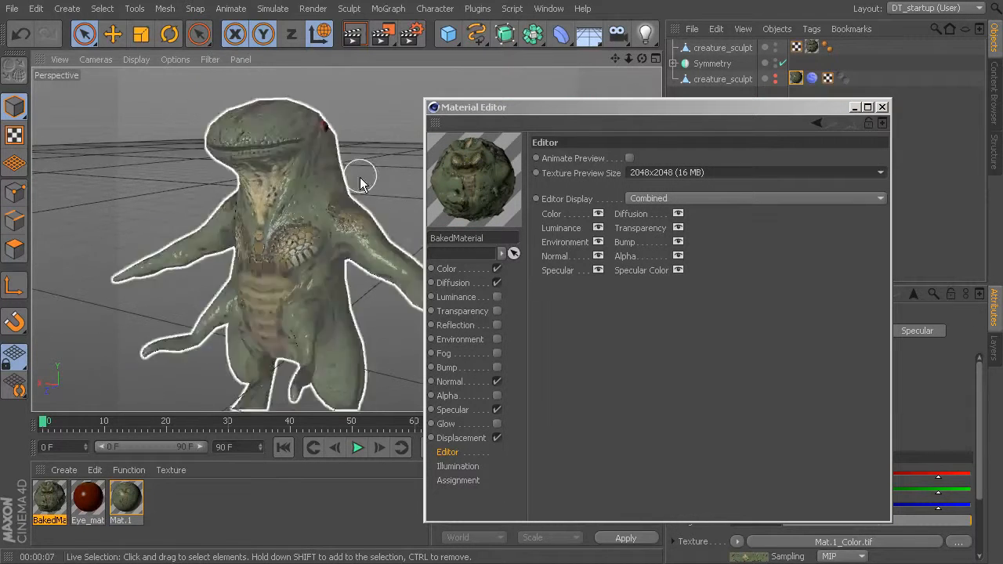
# Return to BakedMaterial's Color channel settings and render the view to check the color texture
pyautogui.click(446, 269)
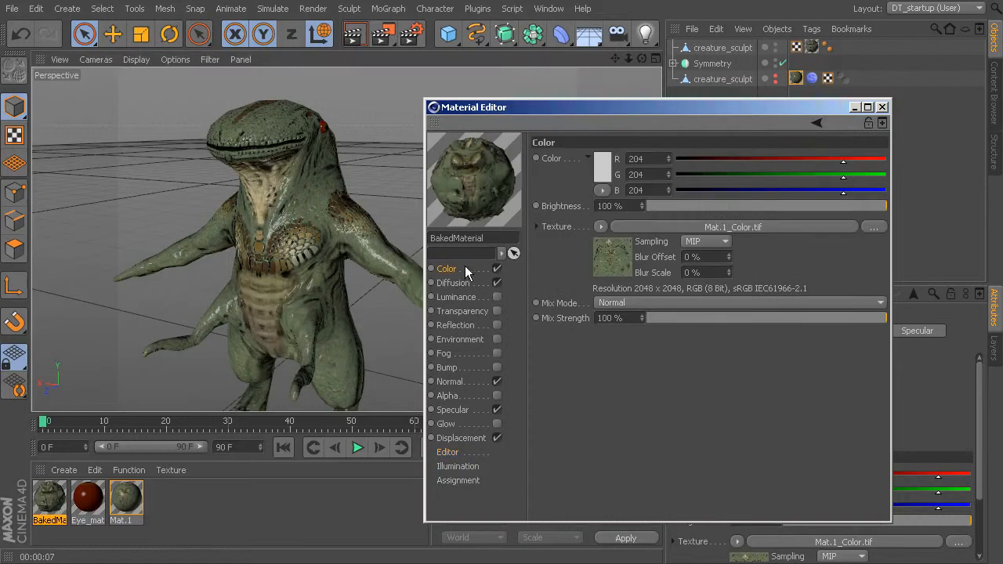
pyautogui.click(313, 8)
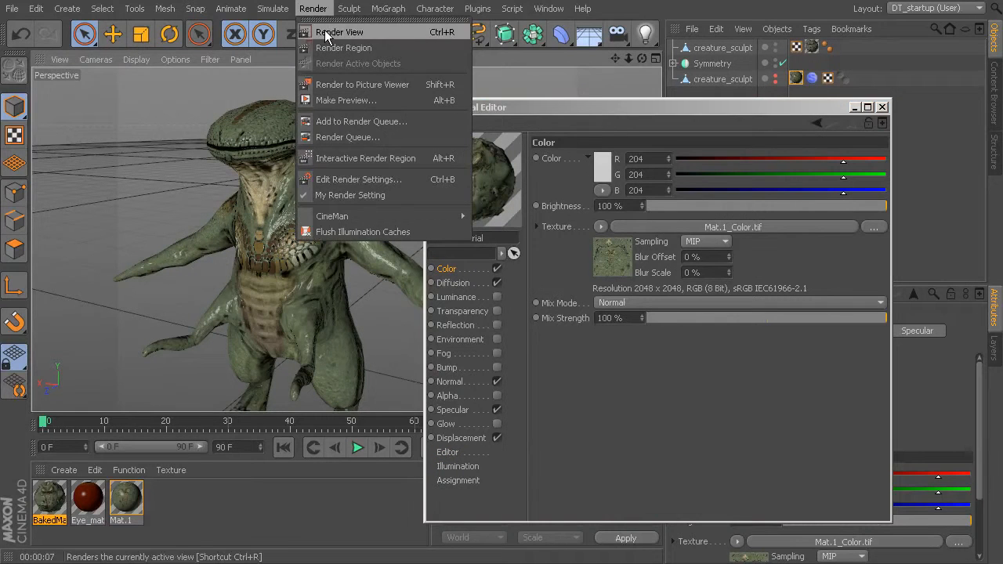
pyautogui.click(322, 29)
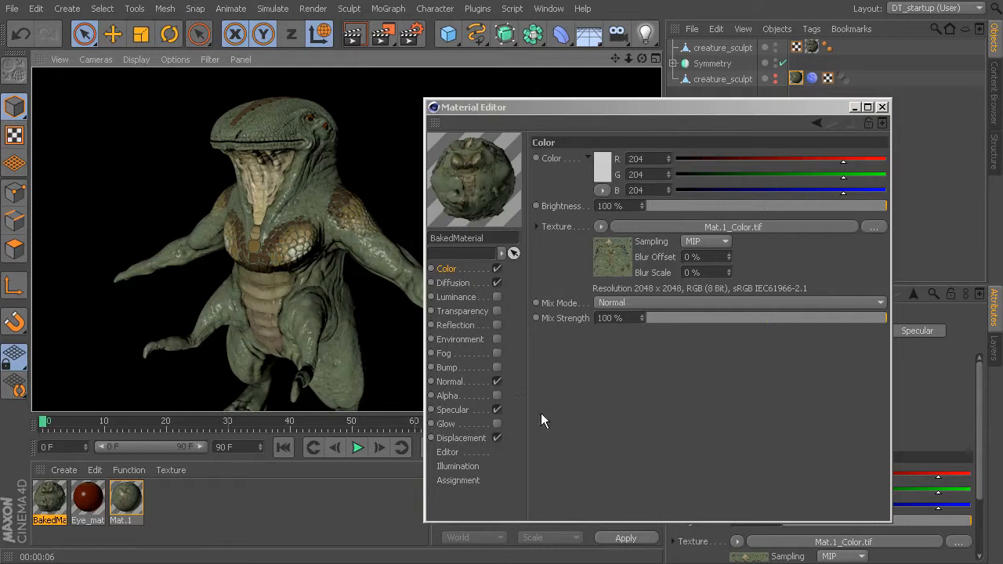
# Load Mat.1_Specular.tif as the Specular channel's texture in BakedMaterial and render the view
pyautogui.click(455, 412)
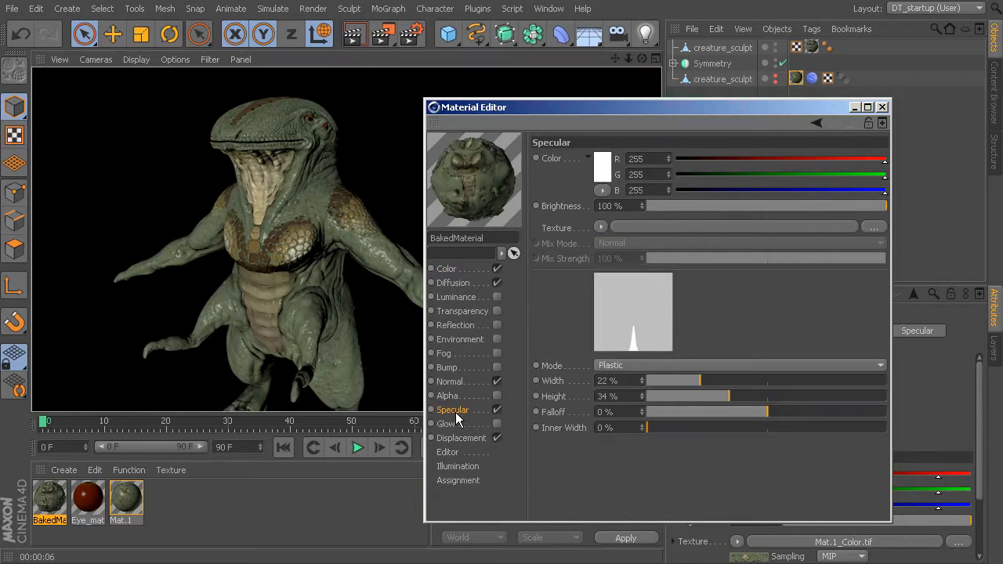
pyautogui.click(601, 228)
pyautogui.click(619, 259)
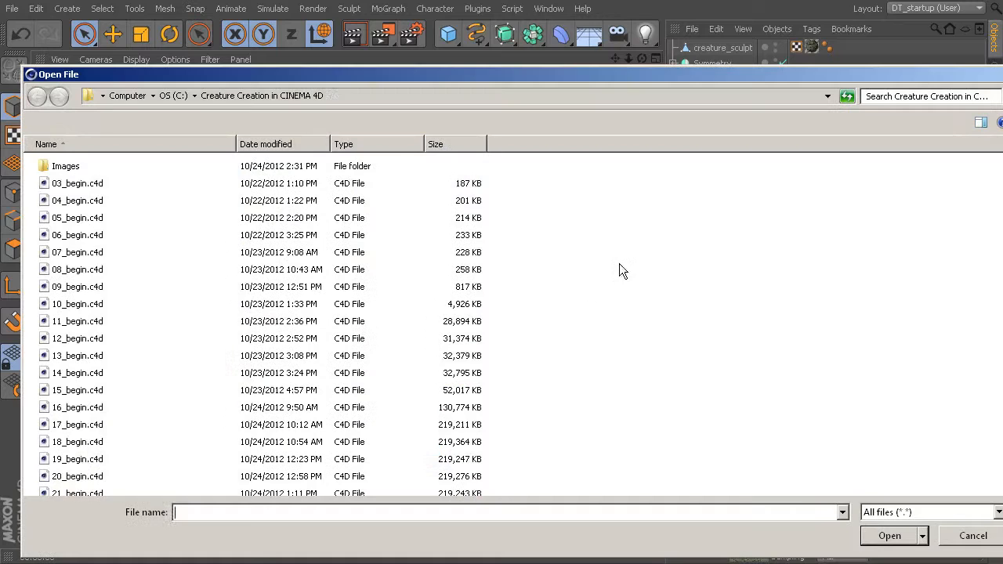
pyautogui.scroll(-3, 931, 436)
pyautogui.click(106, 488)
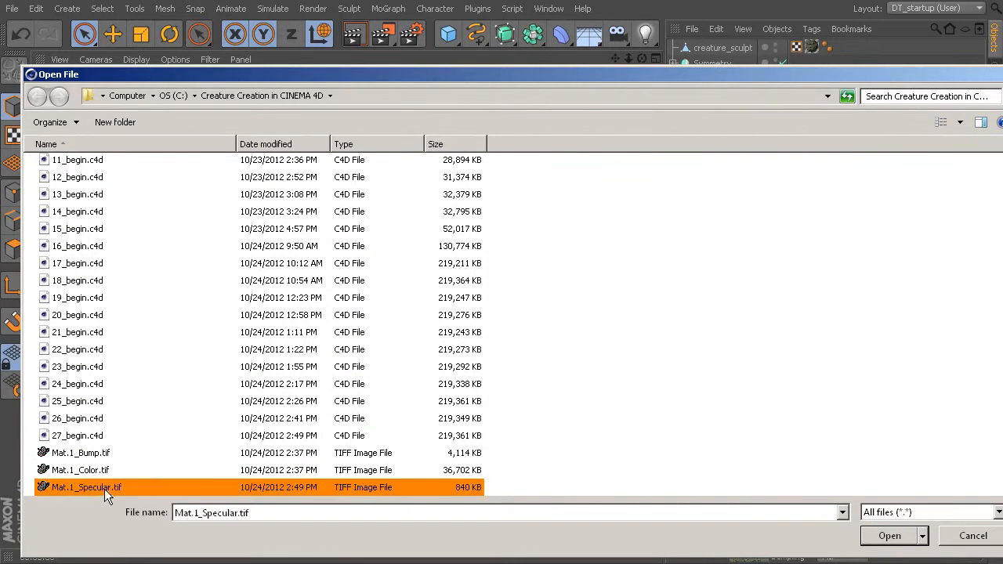
pyautogui.click(868, 538)
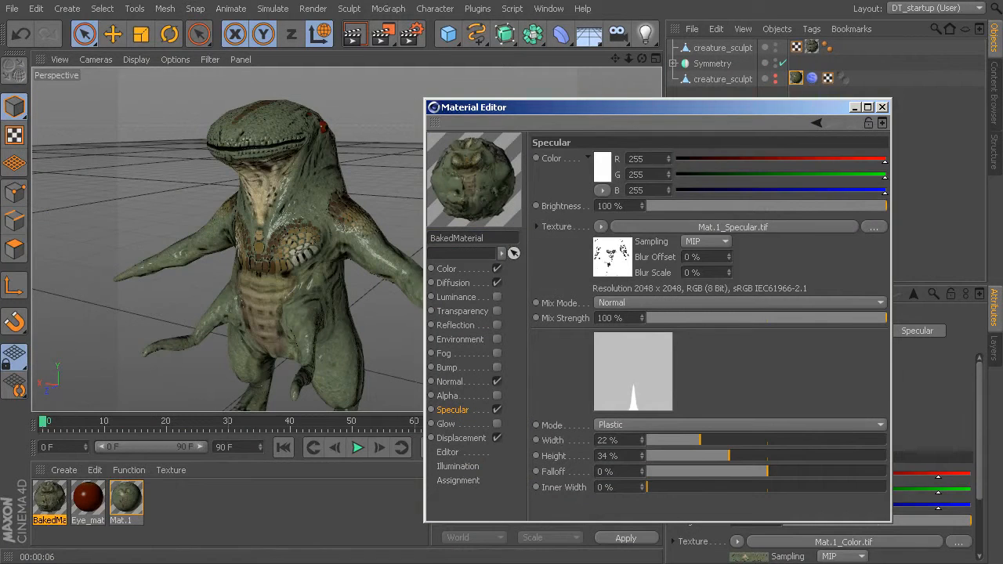
pyautogui.click(313, 9)
pyautogui.click(333, 31)
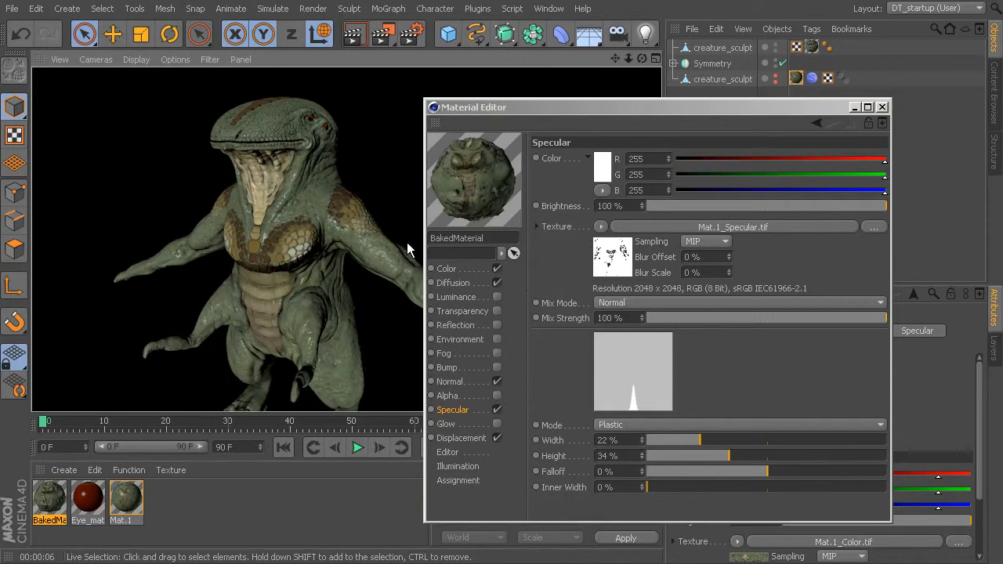
# Enable BakedMaterial's Bump channel and load Mat.1_Bump.tif as its texture
pyautogui.click(497, 367)
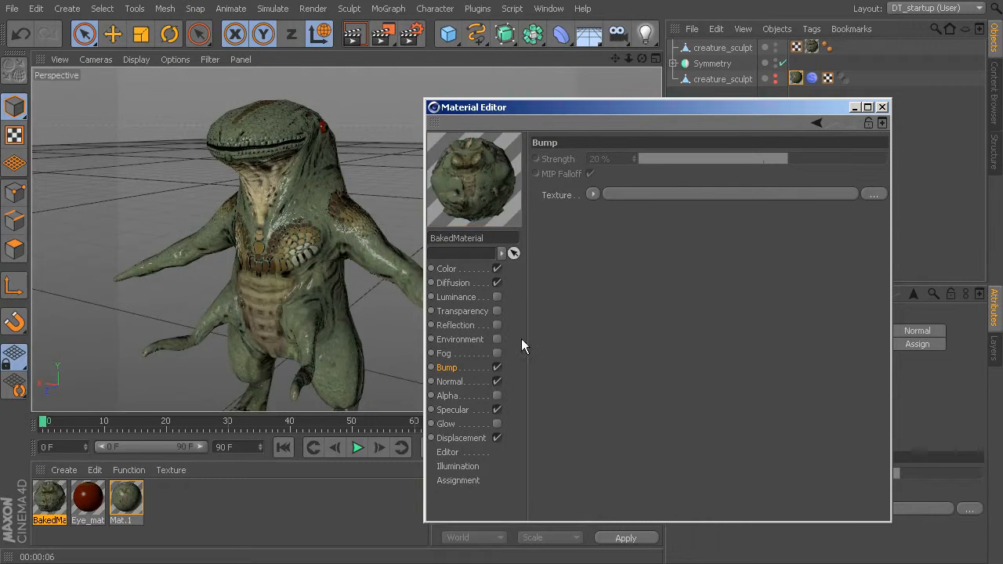
pyautogui.click(595, 194)
pyautogui.click(605, 226)
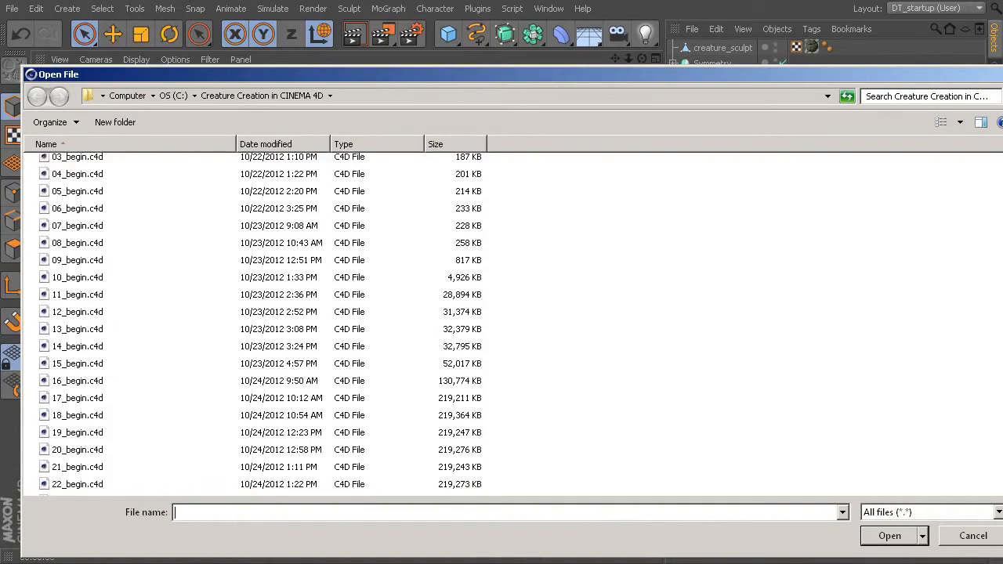
pyautogui.scroll(-3, 259, 322)
pyautogui.click(92, 454)
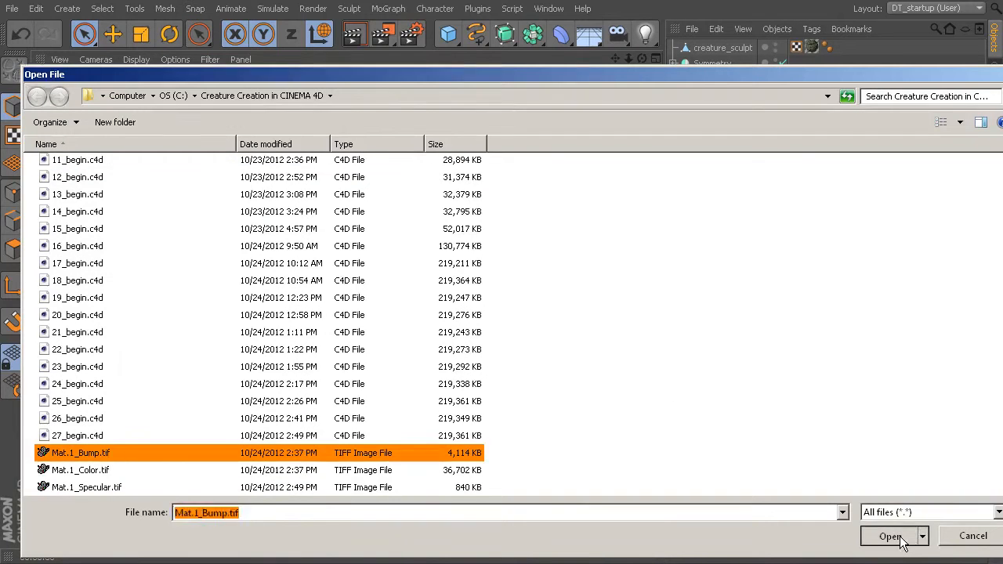
pyautogui.click(890, 536)
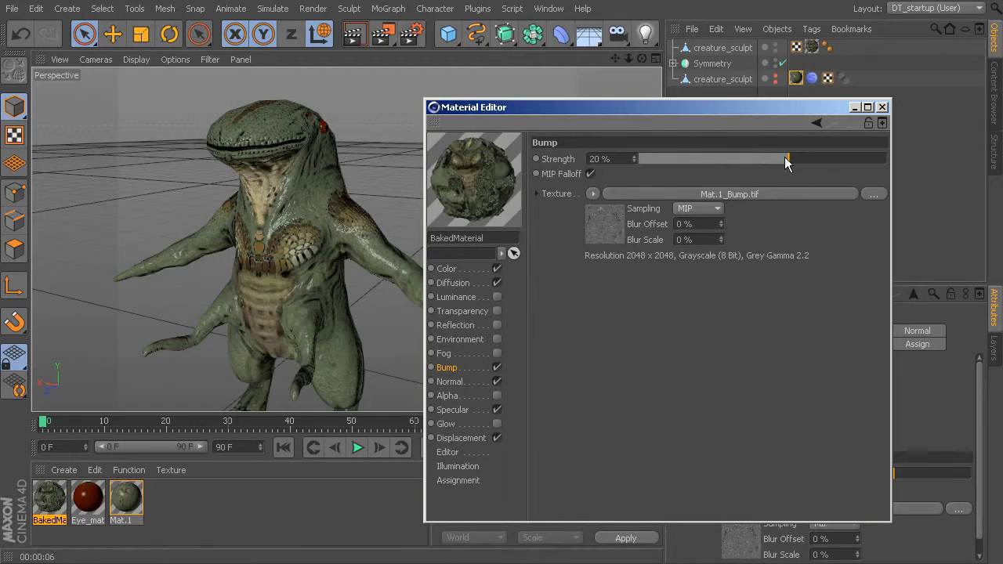
# Set the bump strength to 100% and test-render the creature, including a close-up of its head and chest
pyautogui.moveTo(784, 157); pyautogui.dragTo(887, 160)
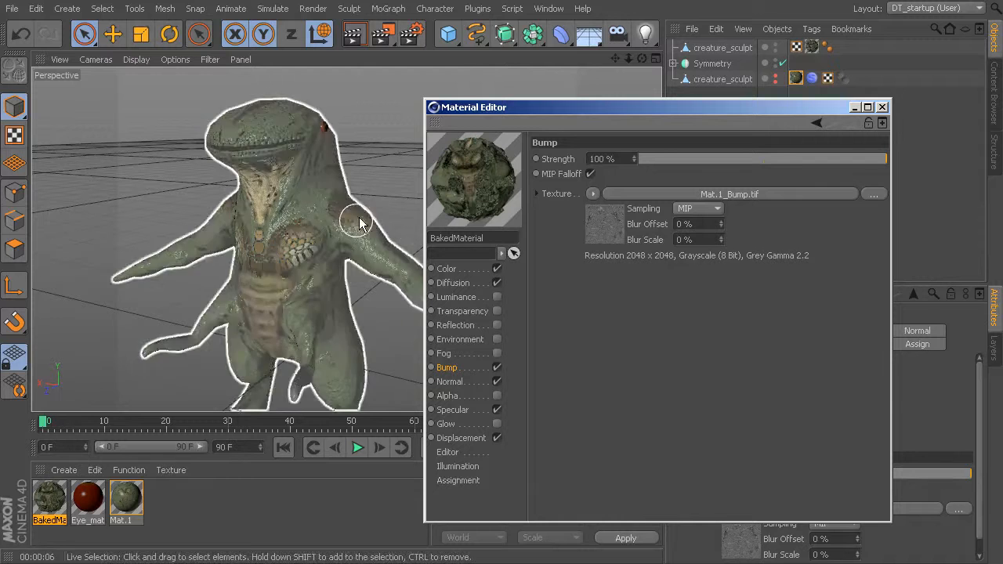
pyautogui.click(312, 8)
pyautogui.click(333, 32)
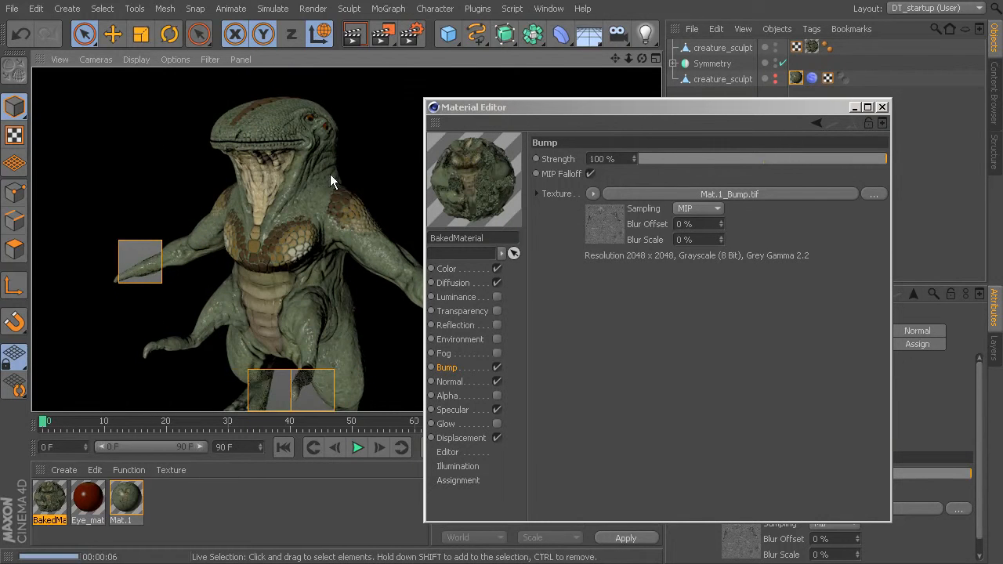
pyautogui.keyDown('alt'); pyautogui.moveTo(340, 215); pyautogui.dragTo(384, 217, button='right'); pyautogui.keyUp('alt')
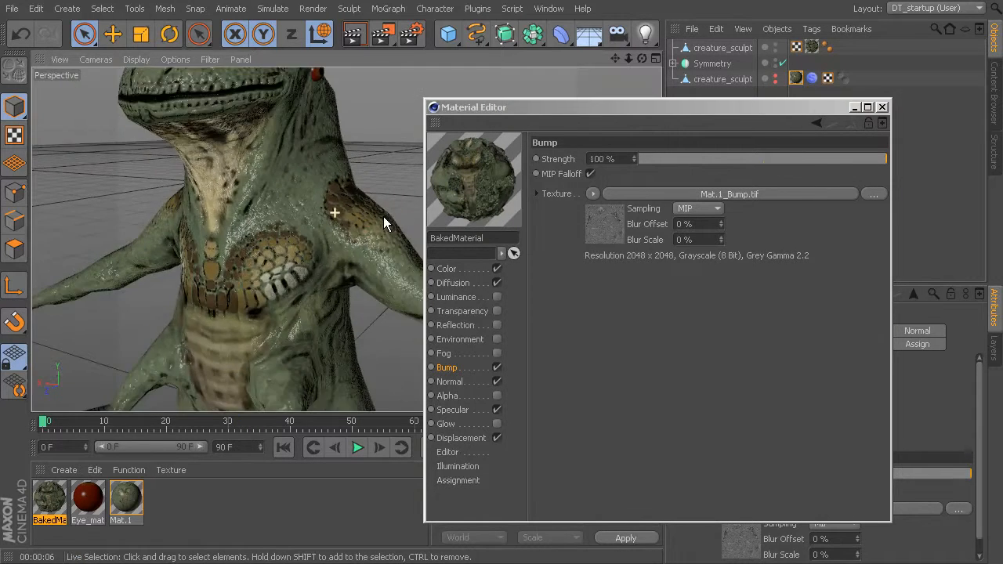
pyautogui.keyDown('alt'); pyautogui.moveTo(352, 193); pyautogui.dragTo(372, 222, button='middle'); pyautogui.keyUp('alt')
pyautogui.click(313, 8)
pyautogui.click(333, 31)
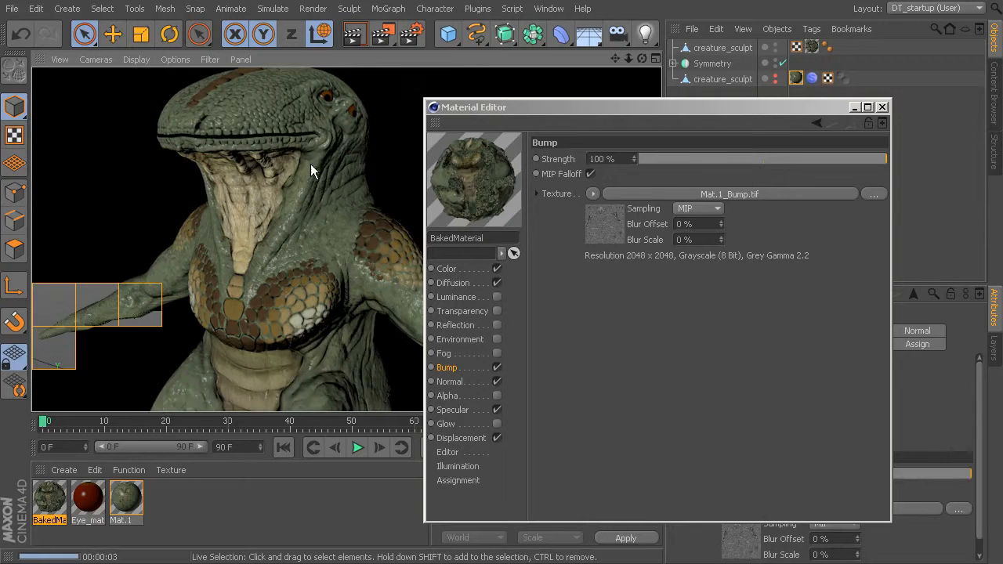
# Set the bump strength of BakedMaterial to 63% and close the Material Editor
pyautogui.click(879, 159)
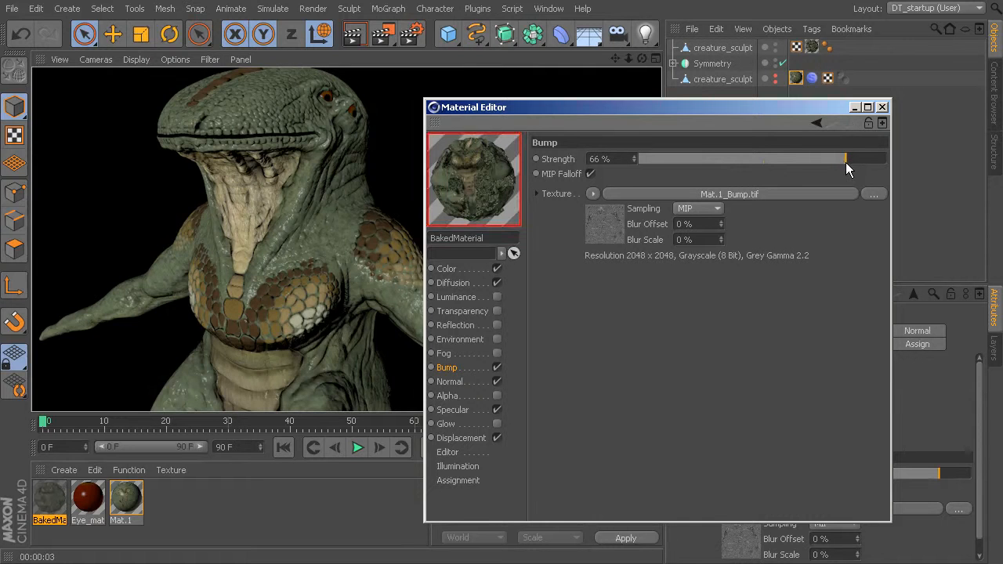
pyautogui.moveTo(847, 162); pyautogui.dragTo(841, 162)
pyautogui.click(882, 107)
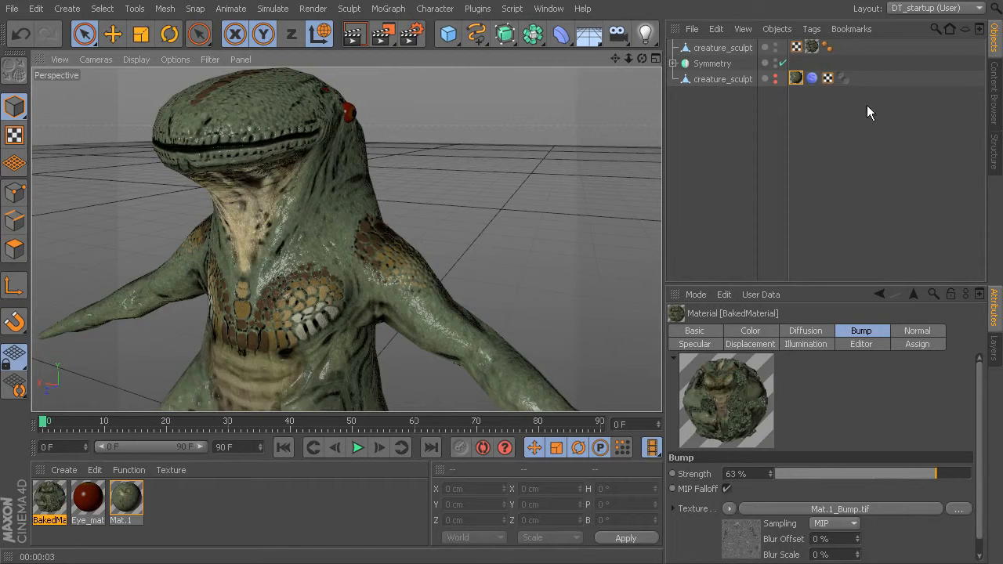
# Display the baked creature_sculpt mesh shaded with wireframe lines and select its BakedMaterial texture tag
pyautogui.click(332, 167)
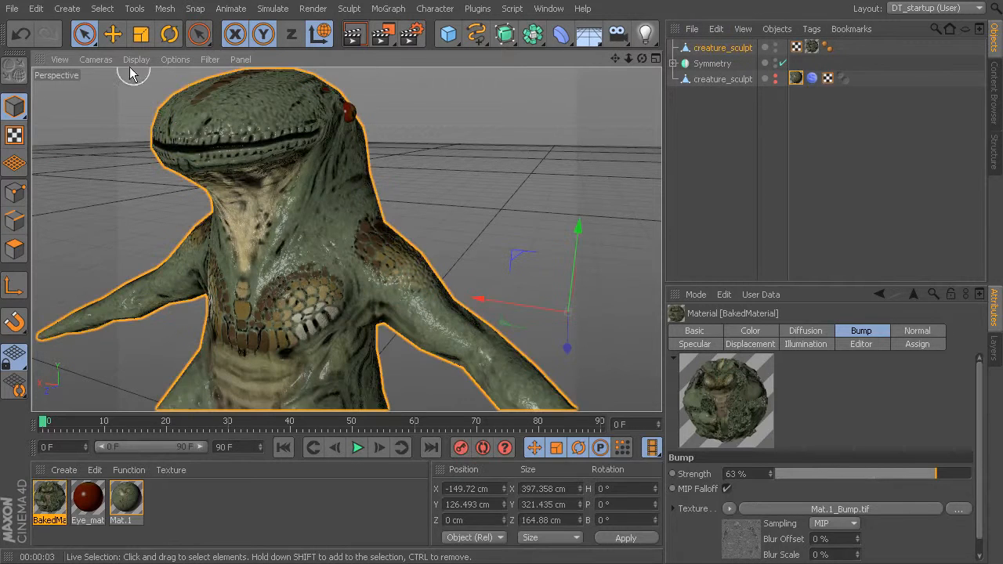
pyautogui.click(136, 59)
pyautogui.click(157, 84)
pyautogui.moveTo(430, 217)
pyautogui.keyDown('alt'); pyautogui.mouseDown()
pyautogui.moveTo(522, 192)
pyautogui.moveTo(538, 201)
pyautogui.moveTo(121, 202)
pyautogui.moveTo(493, 203)
pyautogui.moveTo(476, 197)
pyautogui.moveTo(510, 211)
pyautogui.moveTo(333, 223)
pyautogui.moveTo(40, 213)
pyautogui.moveTo(541, 225)
pyautogui.moveTo(505, 247)
pyautogui.moveTo(432, 224)
pyautogui.moveTo(392, 197)
pyautogui.moveTo(425, 214)
pyautogui.mouseUp(); pyautogui.keyUp('alt')
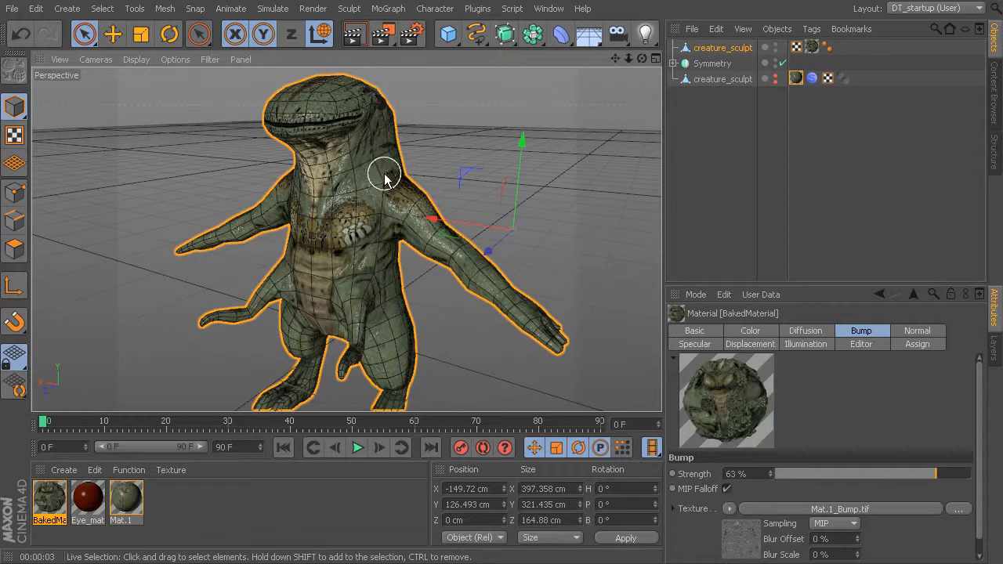
pyautogui.keyDown('alt'); pyautogui.moveTo(365, 167); pyautogui.dragTo(394, 162); pyautogui.keyUp('alt')
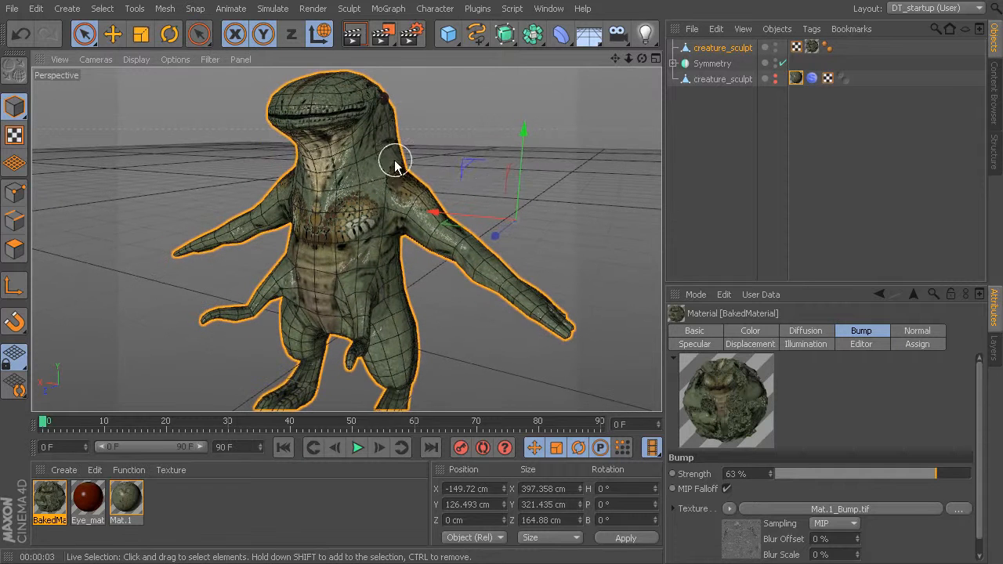
pyautogui.click(813, 47)
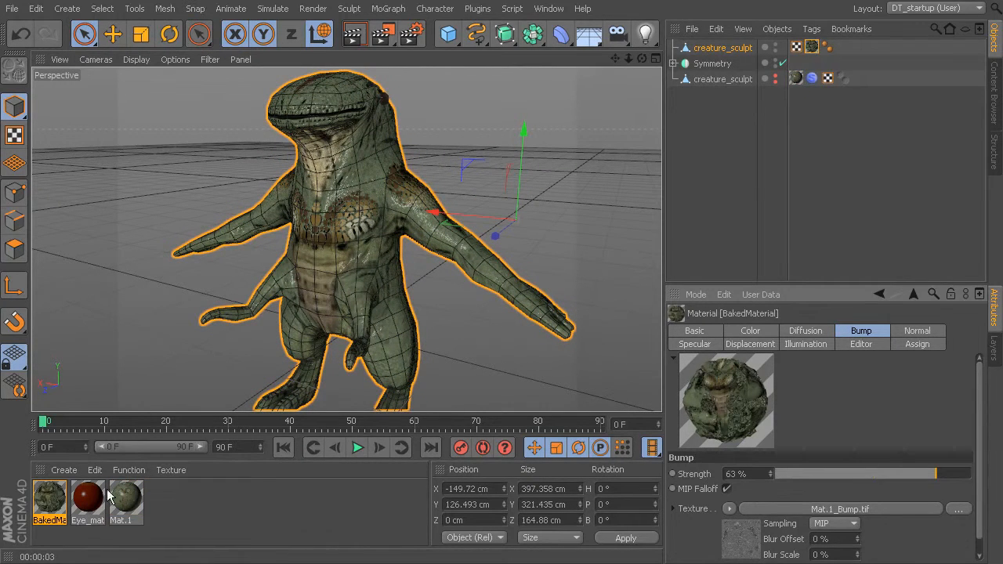
# Review BakedMaterial's Diffusion, Bump, Normal, Specular and Displacement channels in the Material Editor, toggling Diffusion off and on, and close the editor
pyautogui.doubleClick(55, 508)
pyautogui.moveTo(301, 54); pyautogui.dragTo(763, 66)
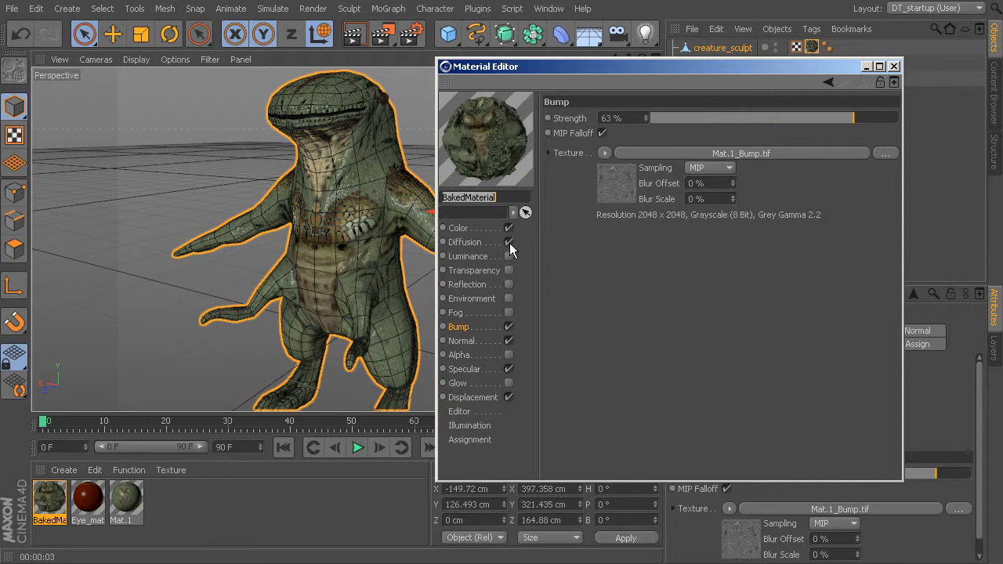
pyautogui.click(470, 242)
pyautogui.click(509, 243)
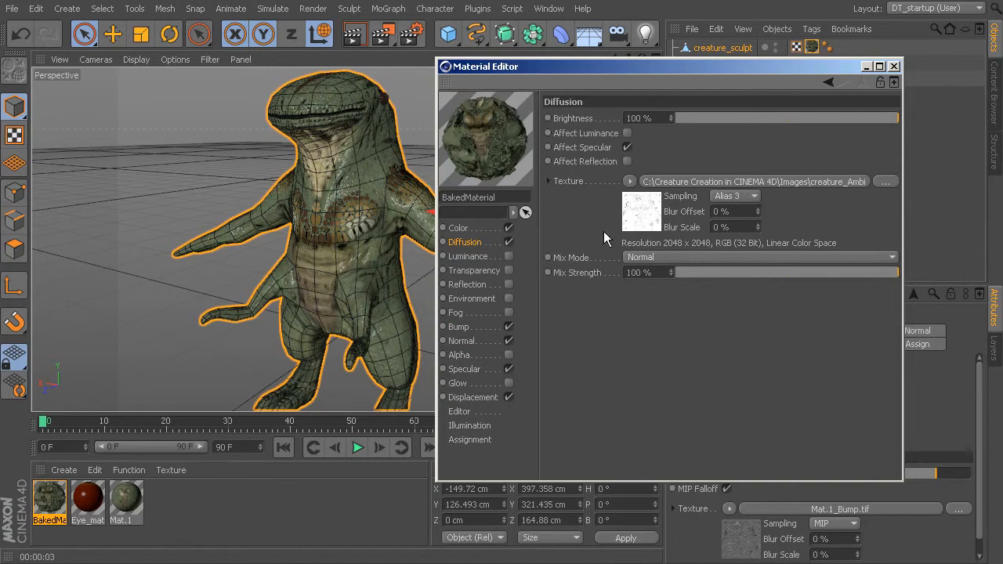
pyautogui.click(510, 241)
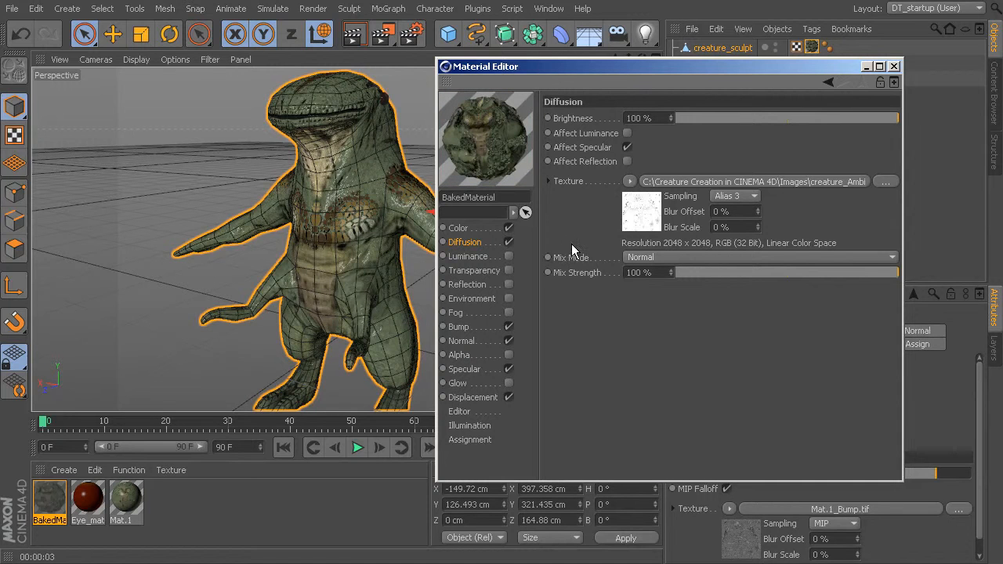
pyautogui.click(466, 329)
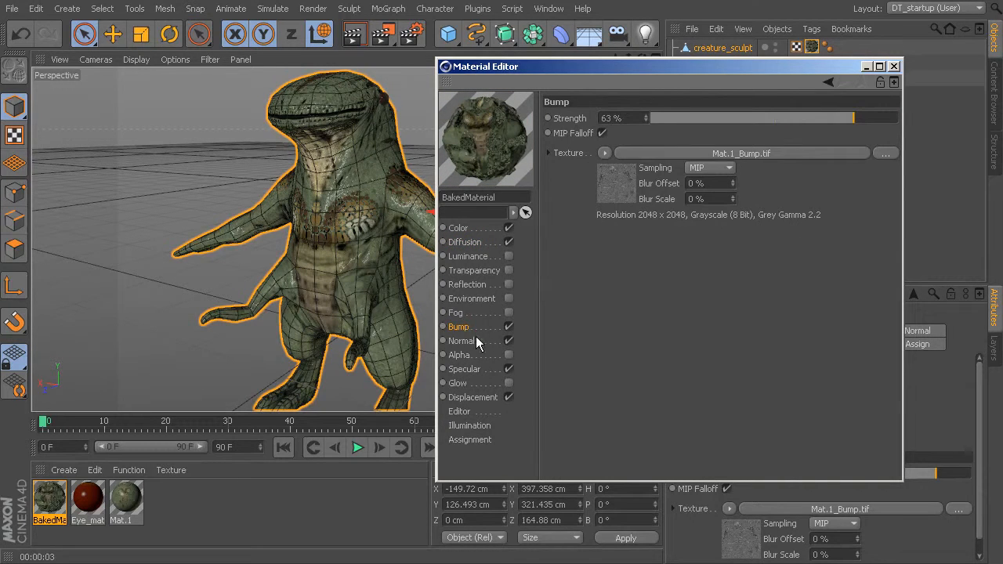
pyautogui.click(483, 340)
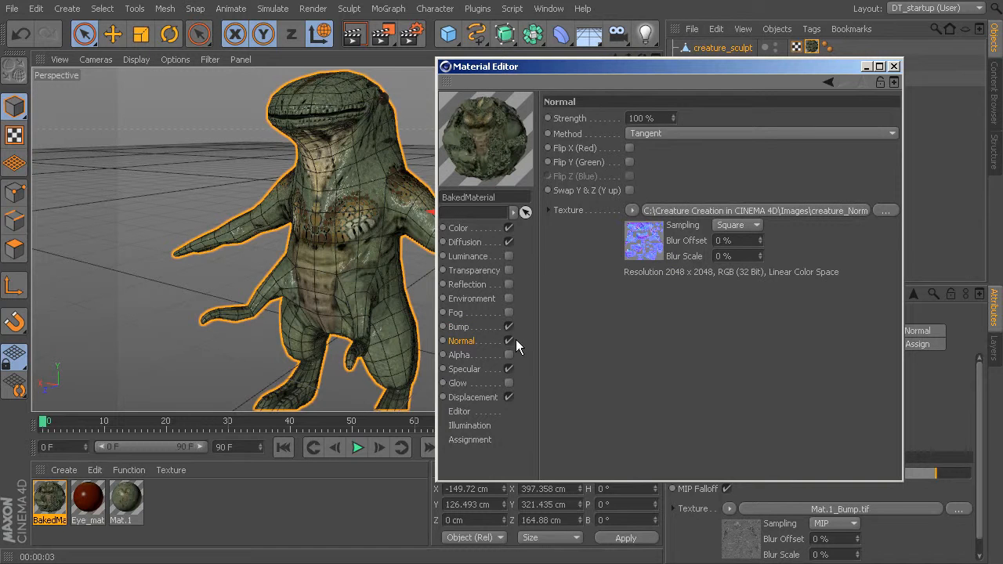
pyautogui.click(463, 357)
pyautogui.click(483, 372)
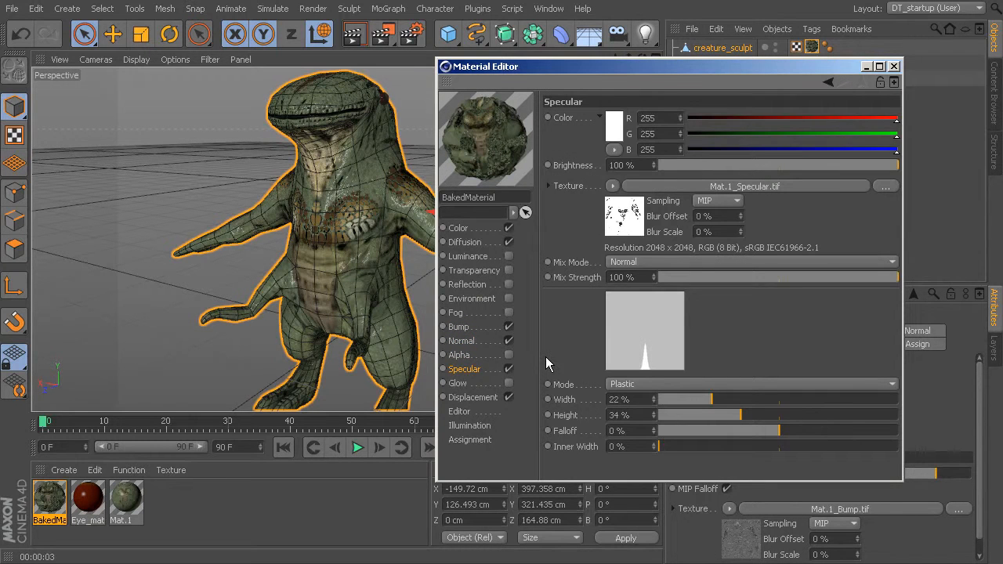
pyautogui.click(475, 398)
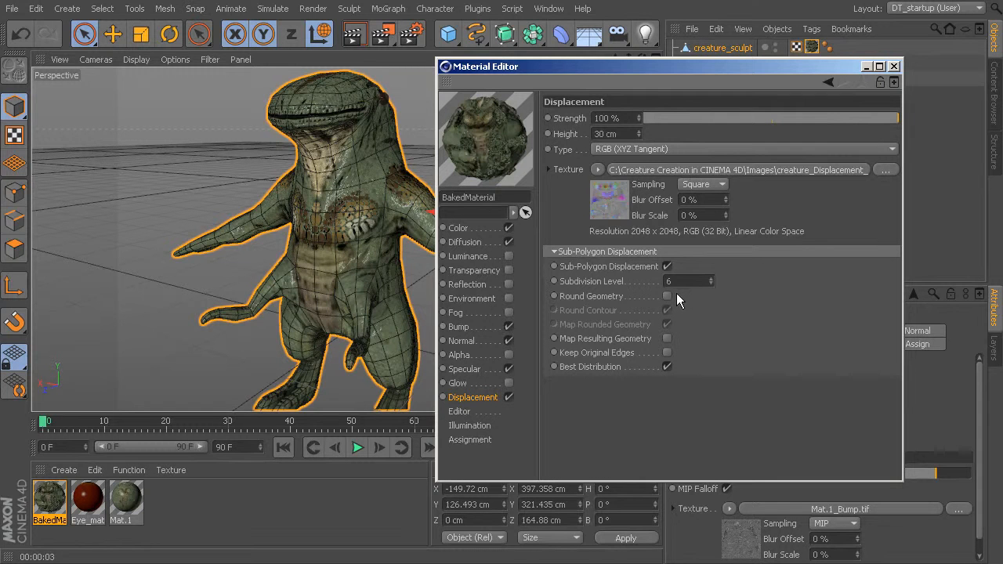
pyautogui.click(898, 70)
# Deselect the creature mesh and display the perspective view in Gouraud Shading without wireframe lines
pyautogui.click(561, 162)
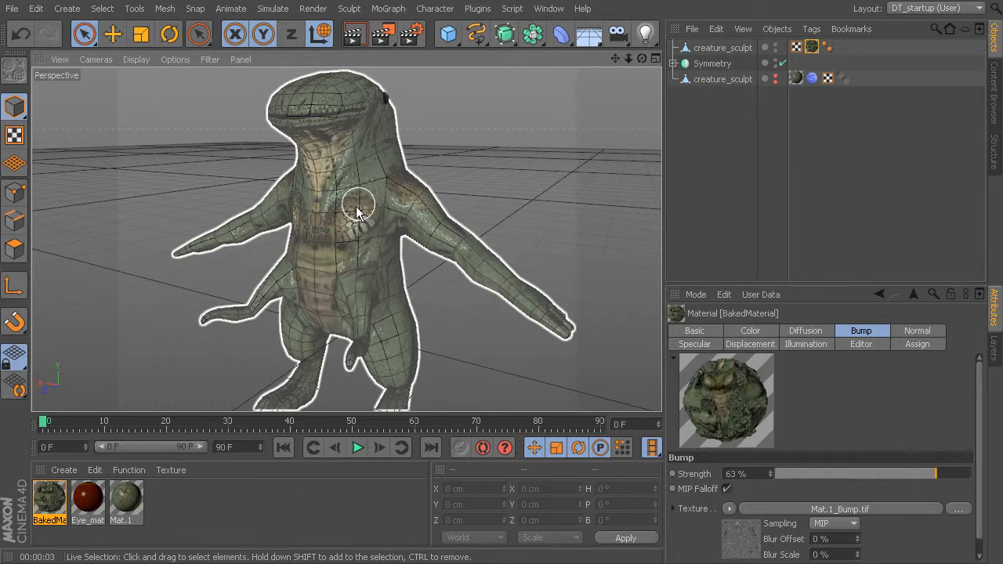
pyautogui.click(123, 64)
pyautogui.moveTo(113, 61)
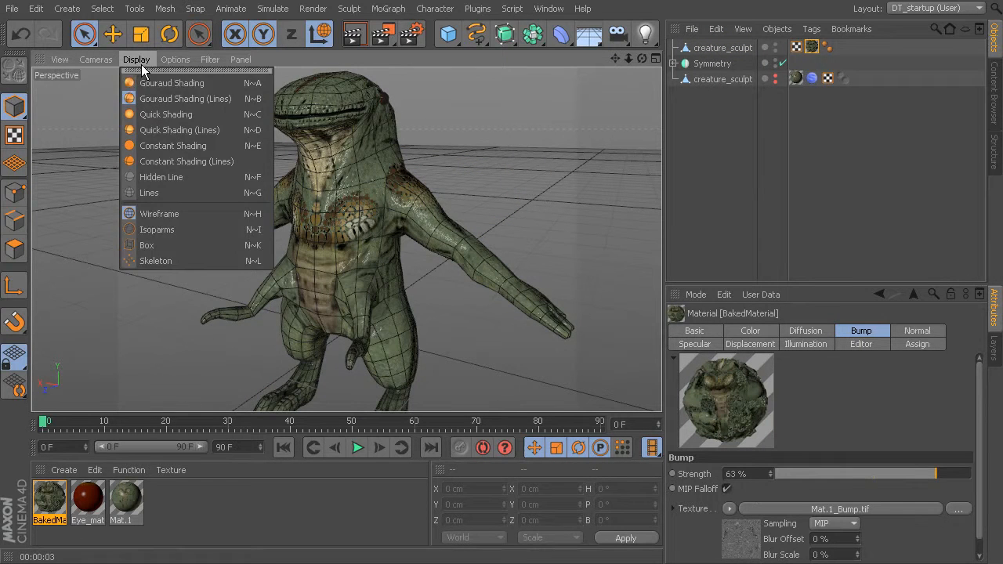
pyautogui.click(146, 82)
# Render the full creature to the Picture Viewer, resizing and repositioning the viewer window so the image can be inspected
pyautogui.click(318, 9)
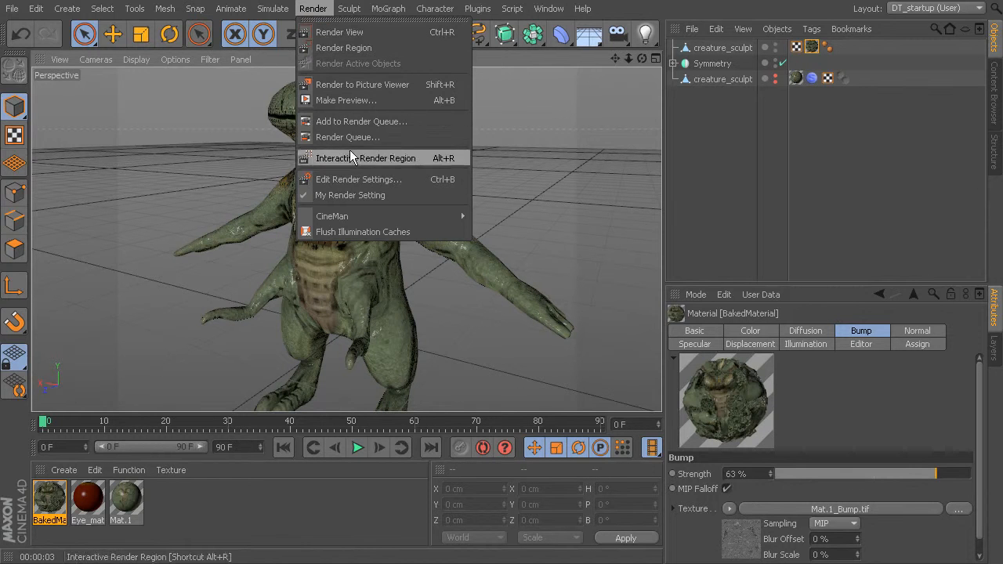
pyautogui.click(379, 84)
pyautogui.moveTo(552, 202); pyautogui.dragTo(456, 58)
pyautogui.moveTo(954, 45); pyautogui.dragTo(893, 149)
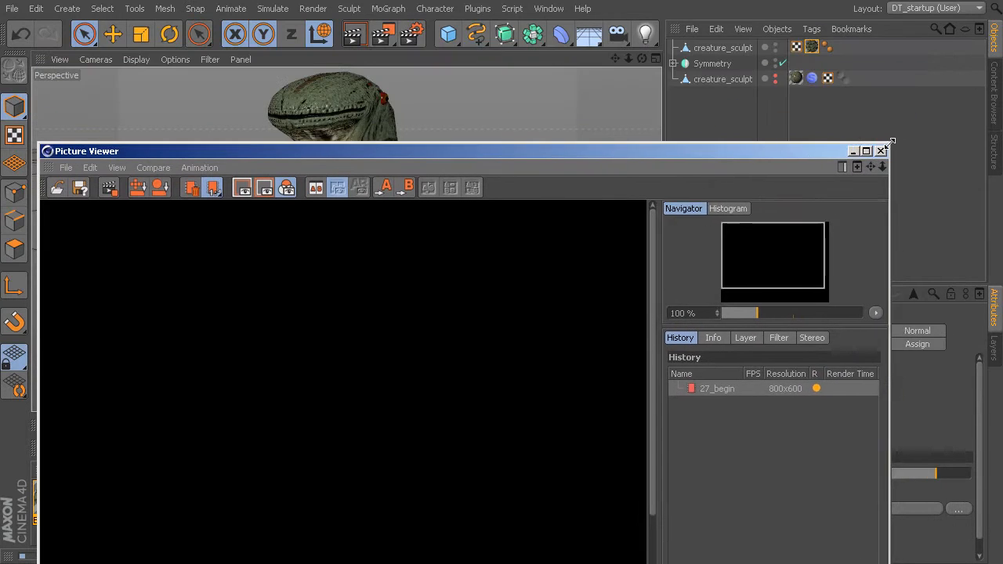
pyautogui.moveTo(811, 153); pyautogui.dragTo(856, 47)
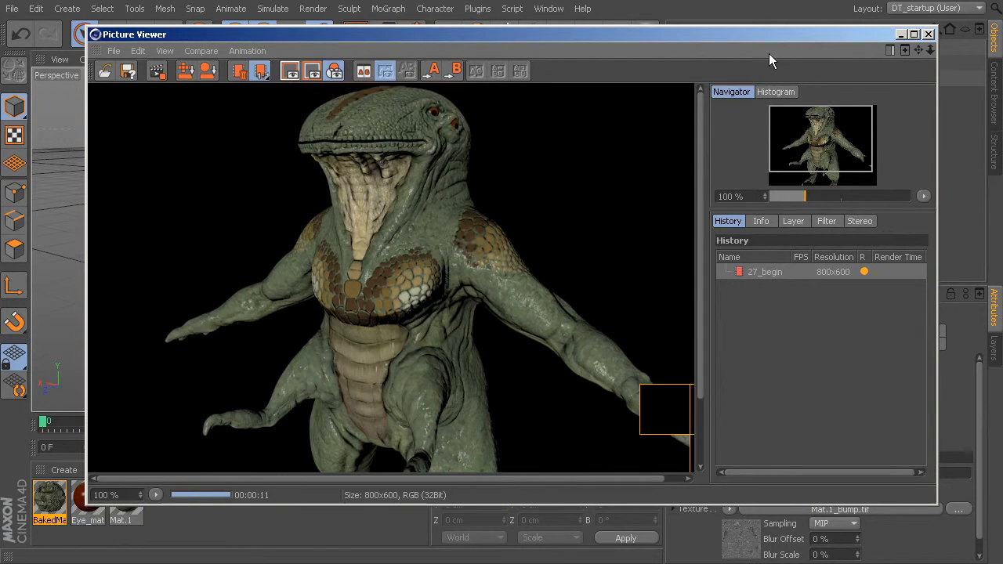
# Reframe the perspective view closer on the creature's head and chest and render this close-up to the Picture Viewer
pyautogui.moveTo(650, 32); pyautogui.dragTo(1002, 9)
pyautogui.click(382, 262)
pyautogui.keyDown('alt'); pyautogui.moveTo(383, 262); pyautogui.dragTo(371, 294, button='middle'); pyautogui.keyUp('alt')
pyautogui.keyDown('alt'); pyautogui.moveTo(372, 293); pyautogui.dragTo(392, 271, button='right'); pyautogui.keyUp('alt')
pyautogui.keyDown('alt'); pyautogui.moveTo(392, 271); pyautogui.dragTo(396, 287, button='middle'); pyautogui.keyUp('alt')
pyautogui.keyDown('alt'); pyautogui.moveTo(397, 287); pyautogui.dragTo(402, 283, button='right'); pyautogui.keyUp('alt')
pyautogui.moveTo(402, 284)
pyautogui.keyDown('alt'); pyautogui.mouseDown()
pyautogui.moveTo(409, 269)
pyautogui.moveTo(405, 276)
pyautogui.mouseUp(); pyautogui.keyUp('alt')
pyautogui.moveTo(580, 10); pyautogui.dragTo(251, 53)
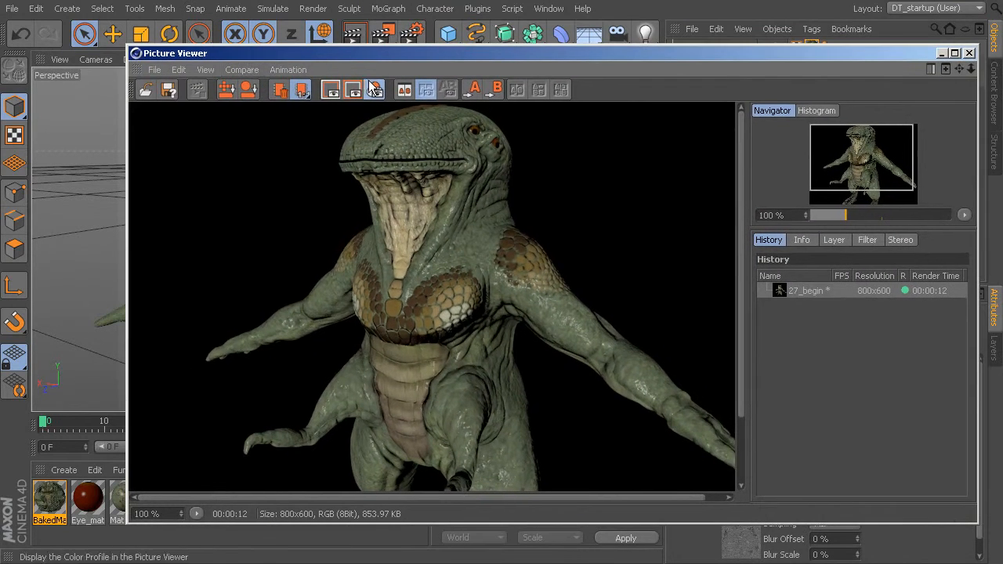
pyautogui.click(313, 8)
pyautogui.click(351, 90)
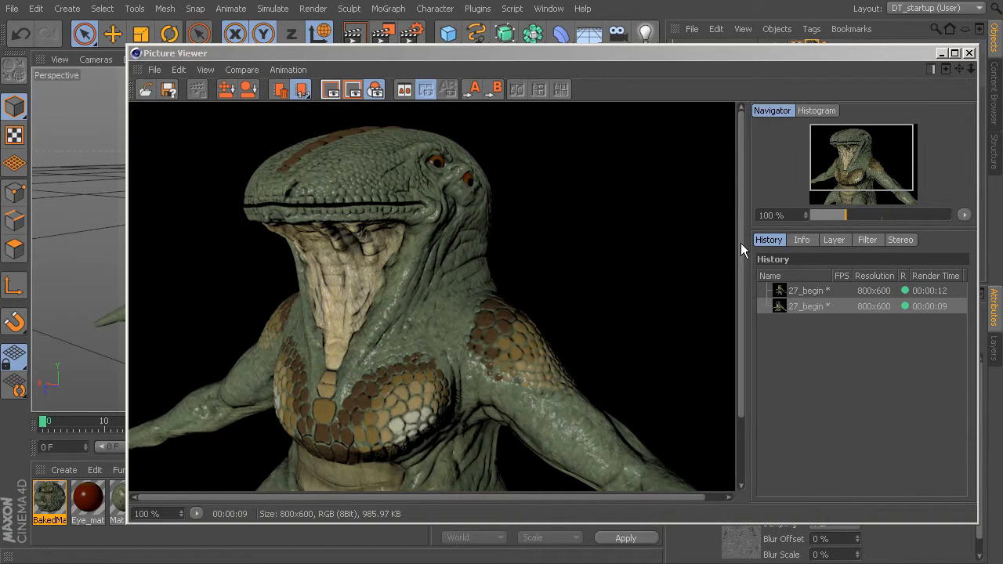
pyautogui.moveTo(821, 55); pyautogui.dragTo(794, 48)
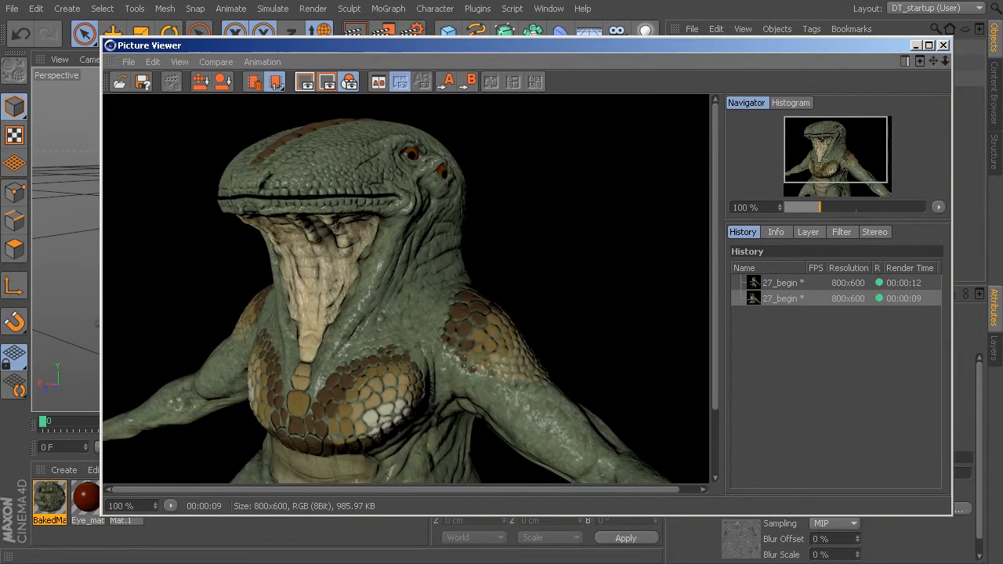